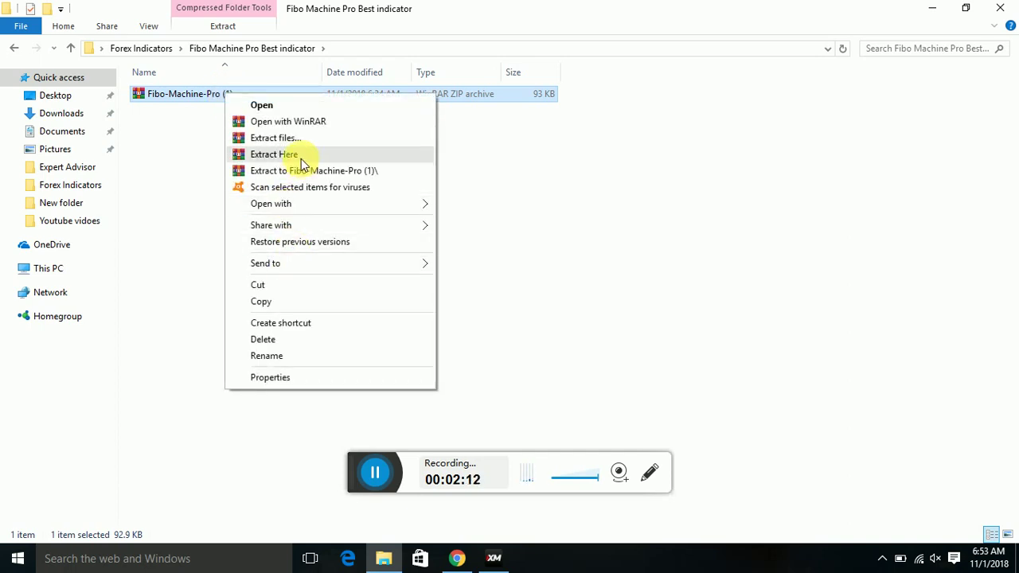
# Step: Extract FiboMachinePro.ex4 from the archive, copy the file, and close the Explorer window
pyautogui.click(274, 155)
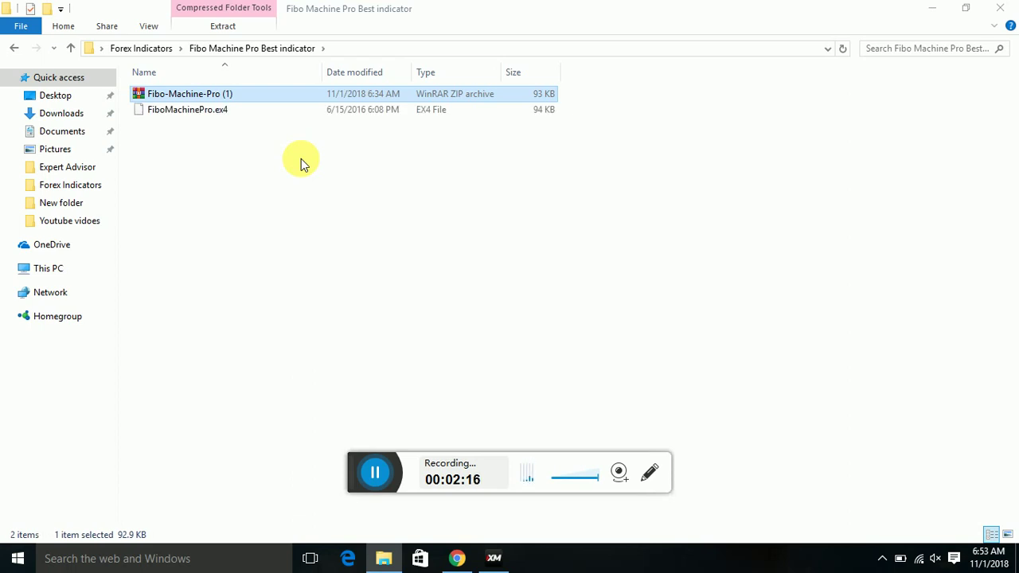
pyautogui.click(211, 109)
pyautogui.rightClick(211, 111)
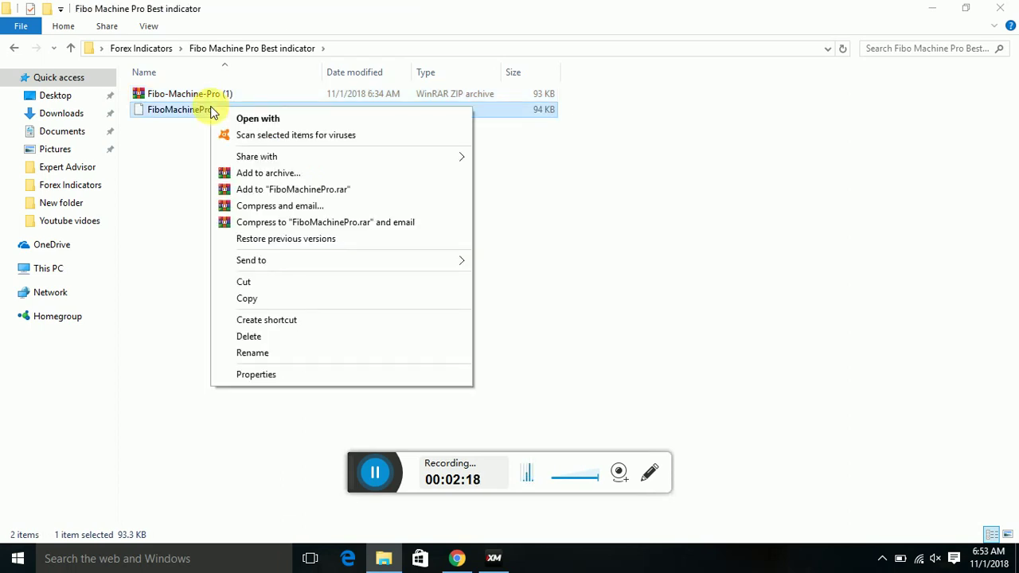
pyautogui.click(292, 298)
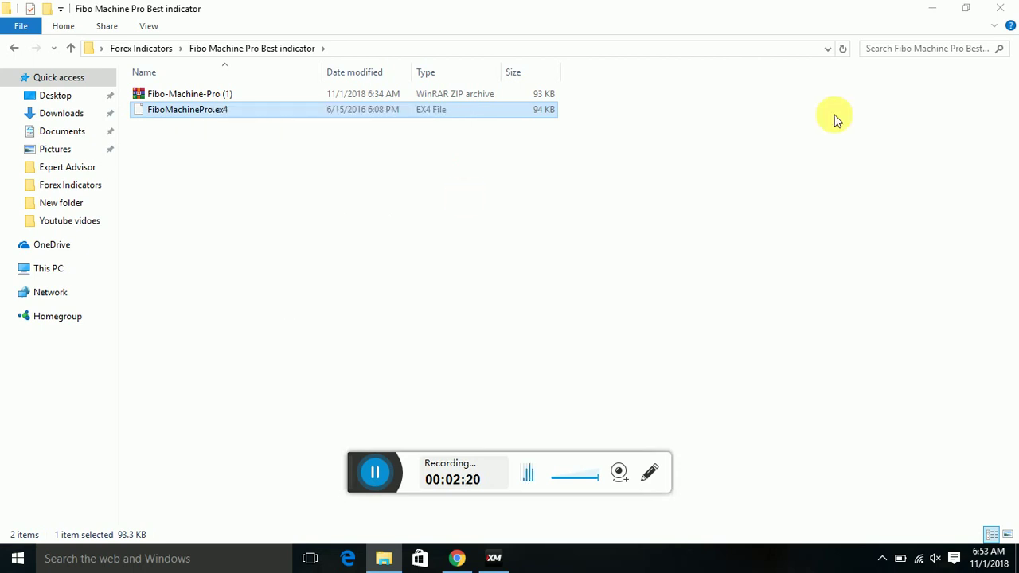
pyautogui.click(1003, 8)
# Step: Launch the XM Global MT4 terminal and open its data folder from the File menu
pyautogui.click(427, 22)
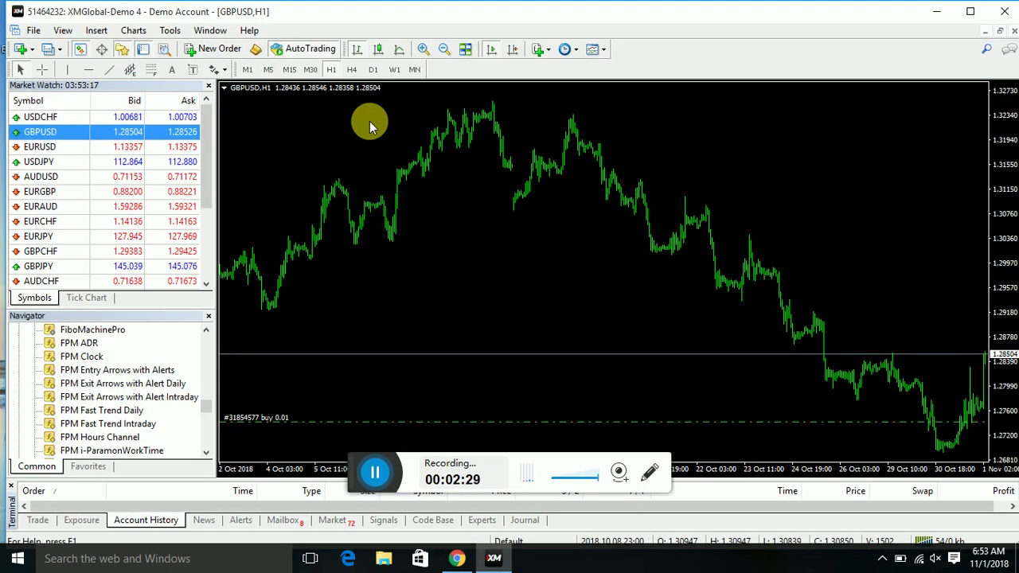
pyautogui.click(33, 30)
pyautogui.click(110, 176)
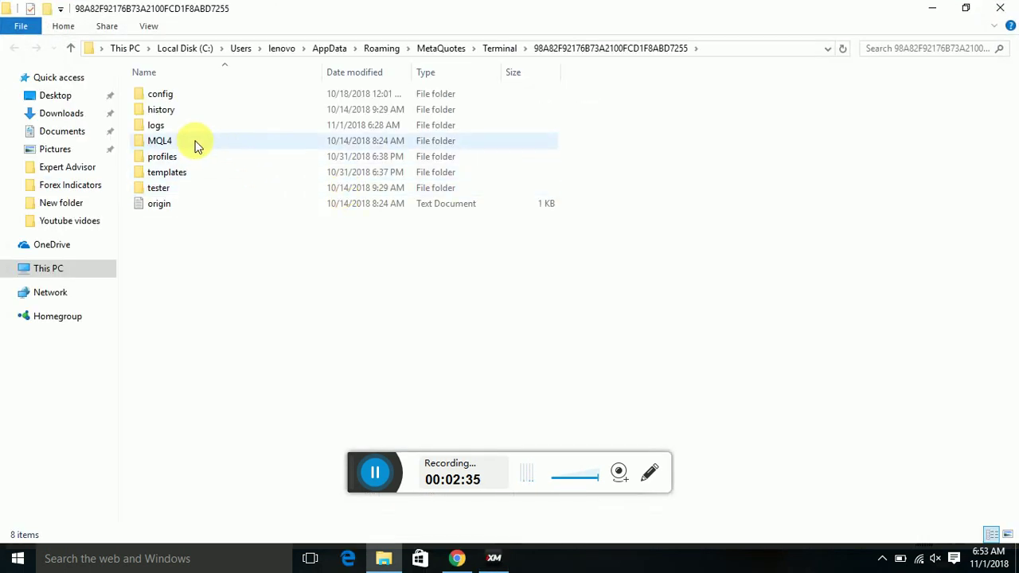
# Step: Paste FiboMachinePro.ex4 into MQL4\Indicators, confirm it is listed, and close Explorer
pyautogui.doubleClick(198, 146)
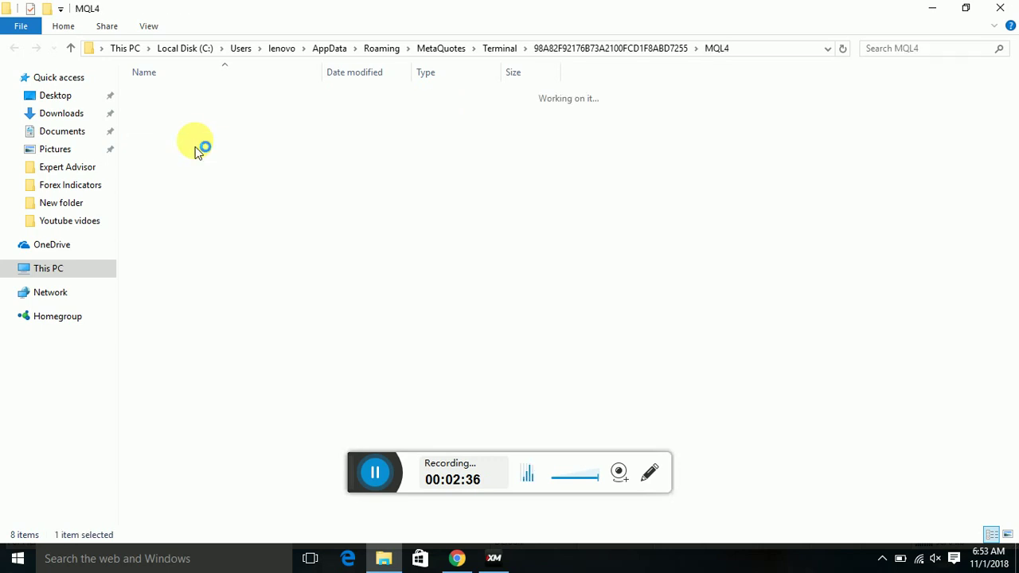
pyautogui.doubleClick(182, 156)
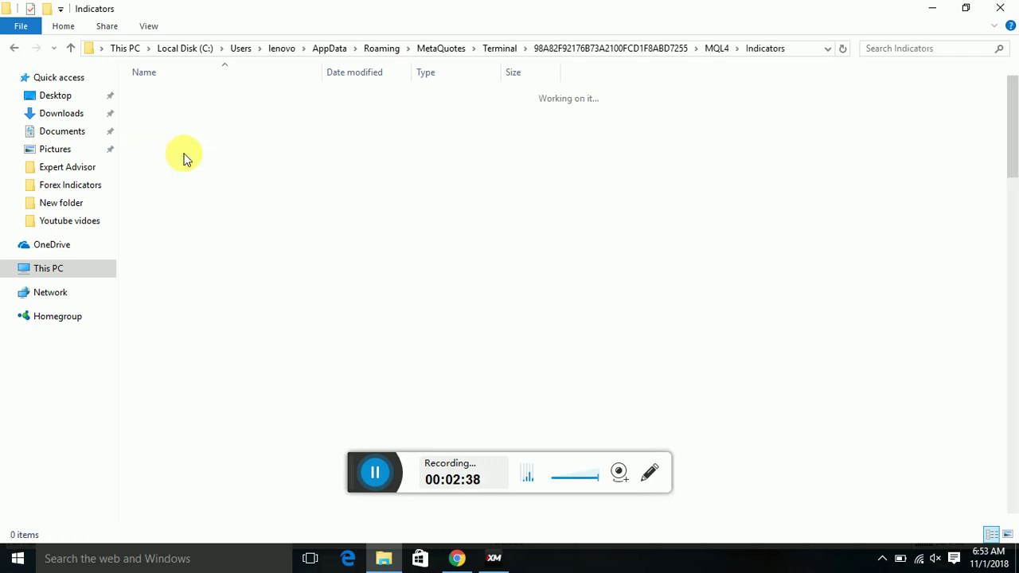
pyautogui.rightClick(800, 158)
pyautogui.click(852, 261)
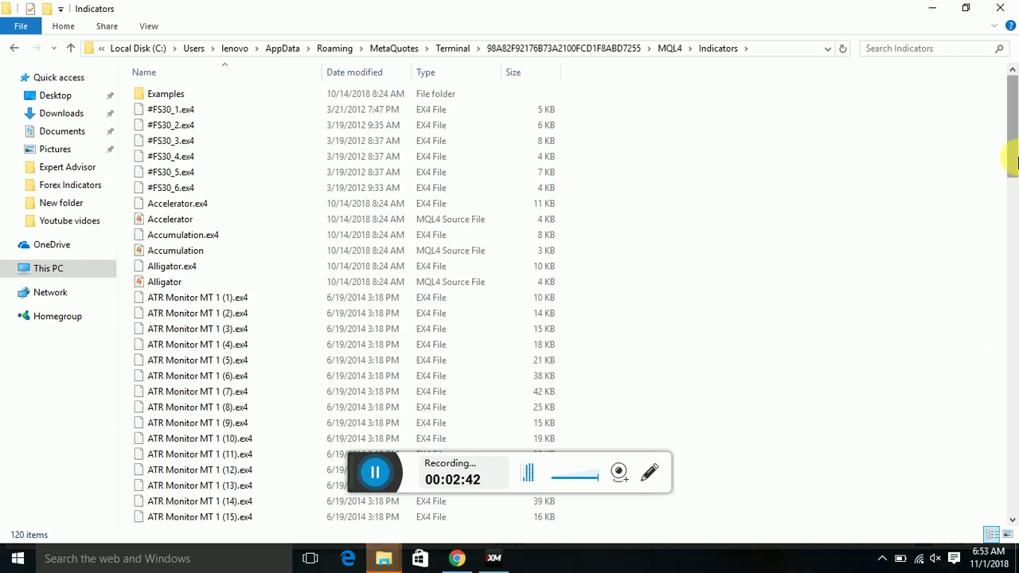
pyautogui.moveTo(1012, 119); pyautogui.dragTo(1008, 273)
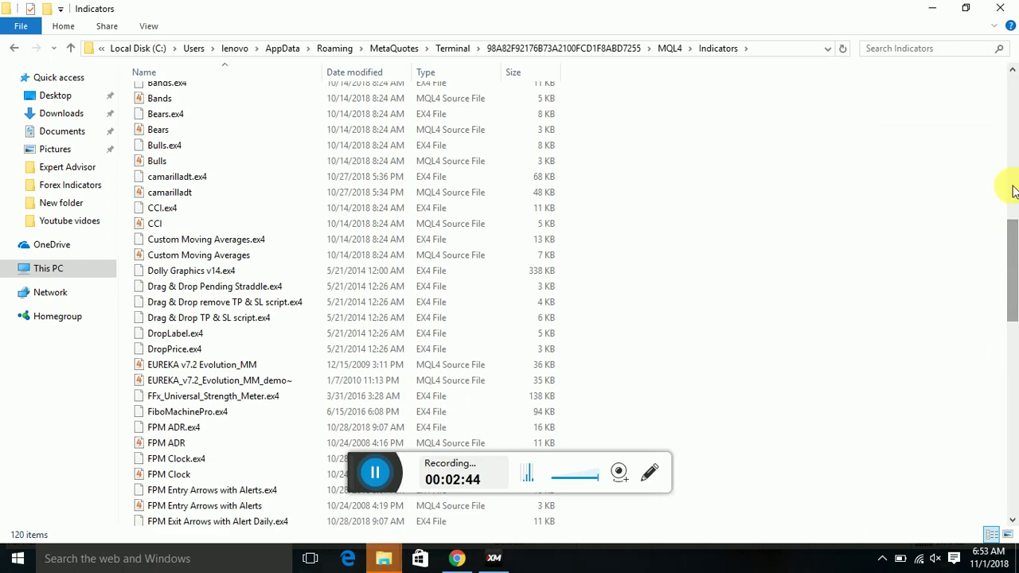
pyautogui.click(999, 8)
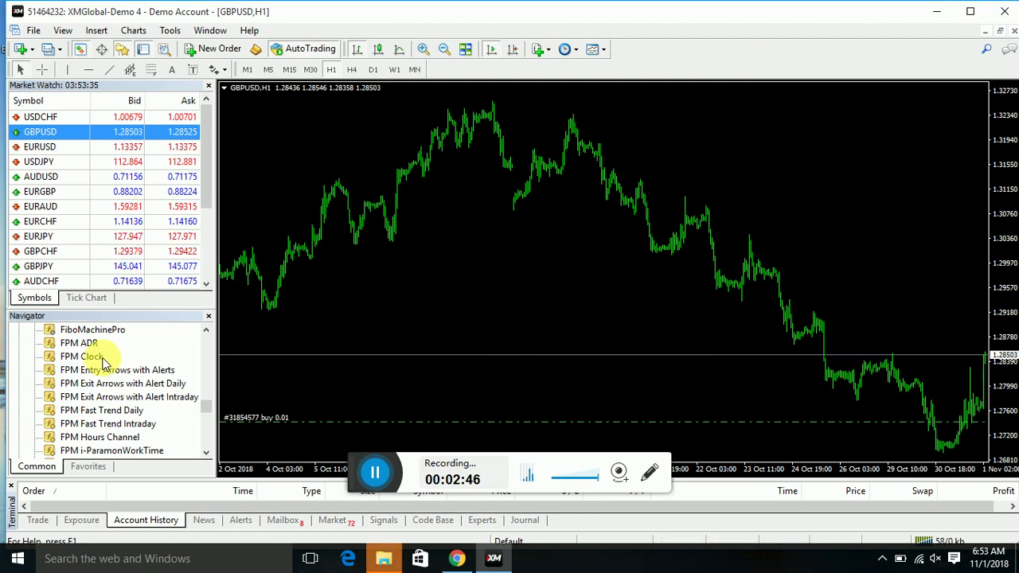
# Step: Refresh the Navigator's indicator list and enlarge the Navigator pane
pyautogui.rightClick(102, 356)
pyautogui.click(155, 323)
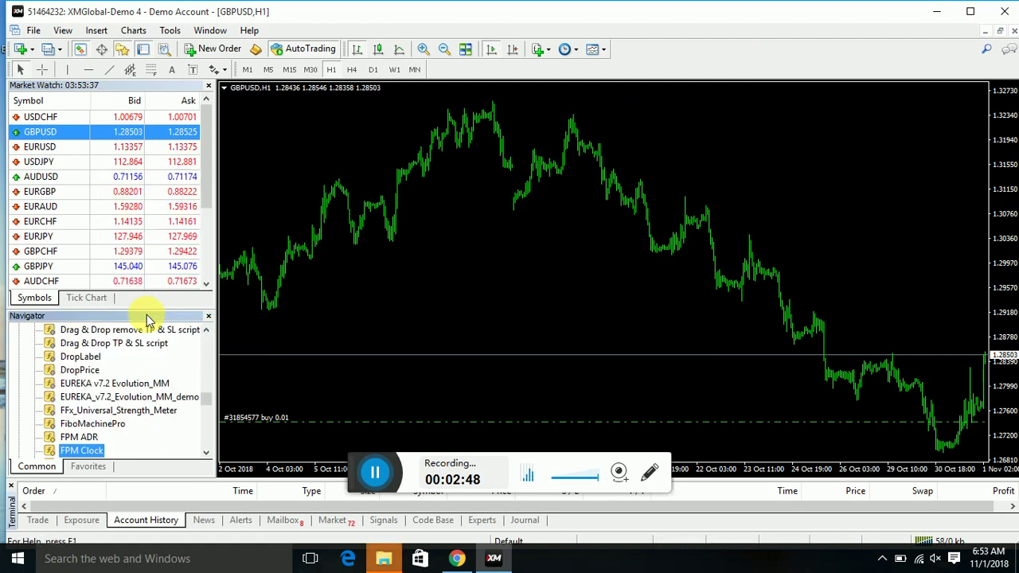
pyautogui.moveTo(148, 309); pyautogui.dragTo(151, 229)
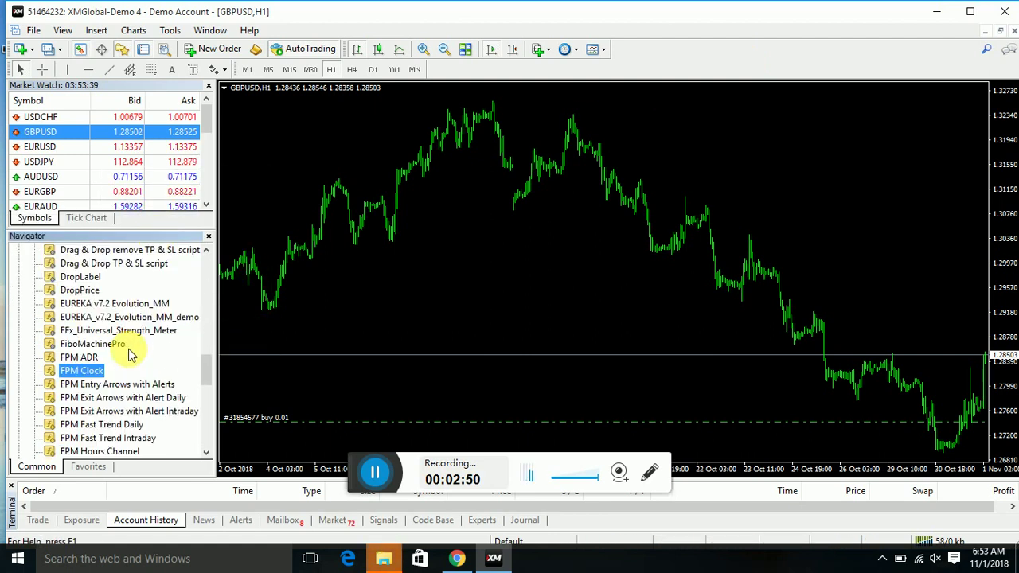
pyautogui.press('Up')
pyautogui.press('Up')
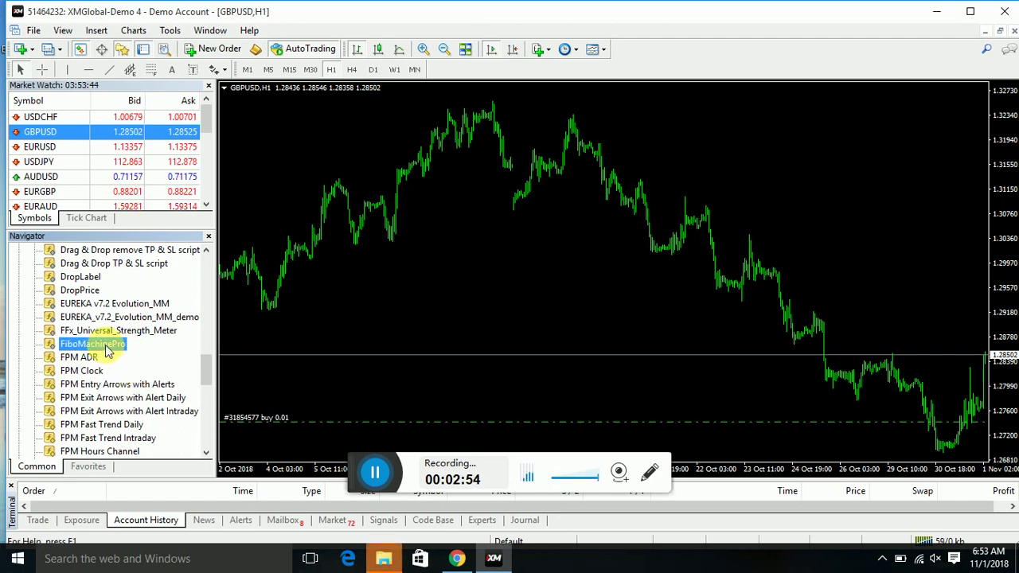
# Step: Select the FiboMachinePro indicator in the Navigator list
pyautogui.click(651, 474)
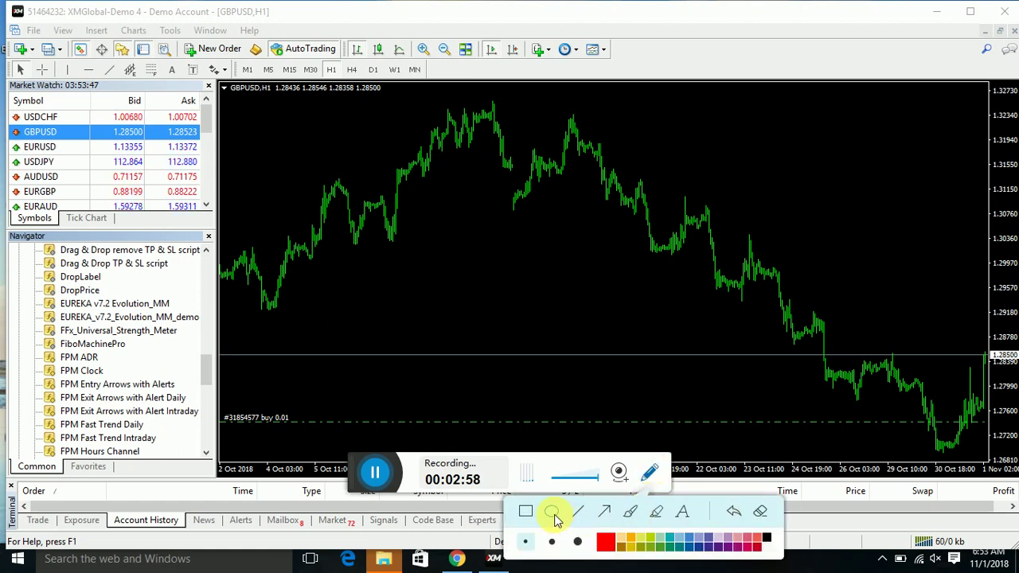
pyautogui.click(555, 518)
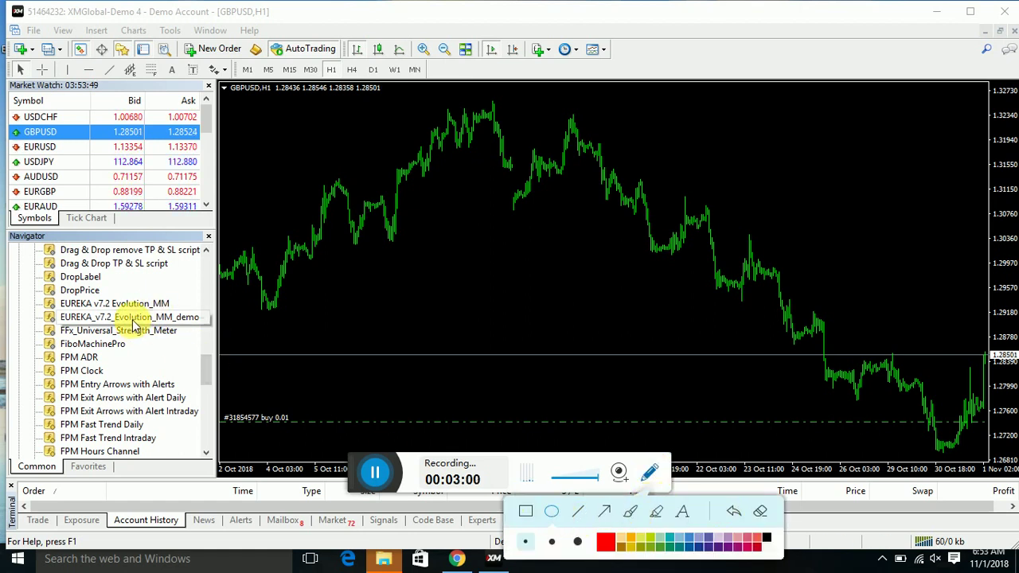
pyautogui.moveTo(134, 325)
pyautogui.mouseDown()
pyautogui.moveTo(64, 360)
pyautogui.moveTo(7, 362)
pyautogui.moveTo(32, 367)
pyautogui.mouseUp()
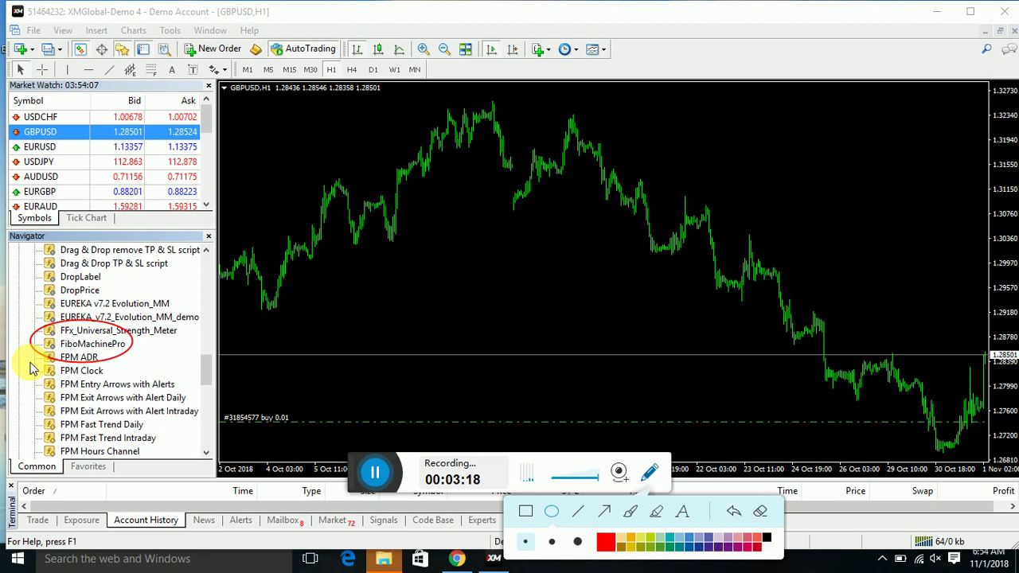
pyautogui.click(737, 510)
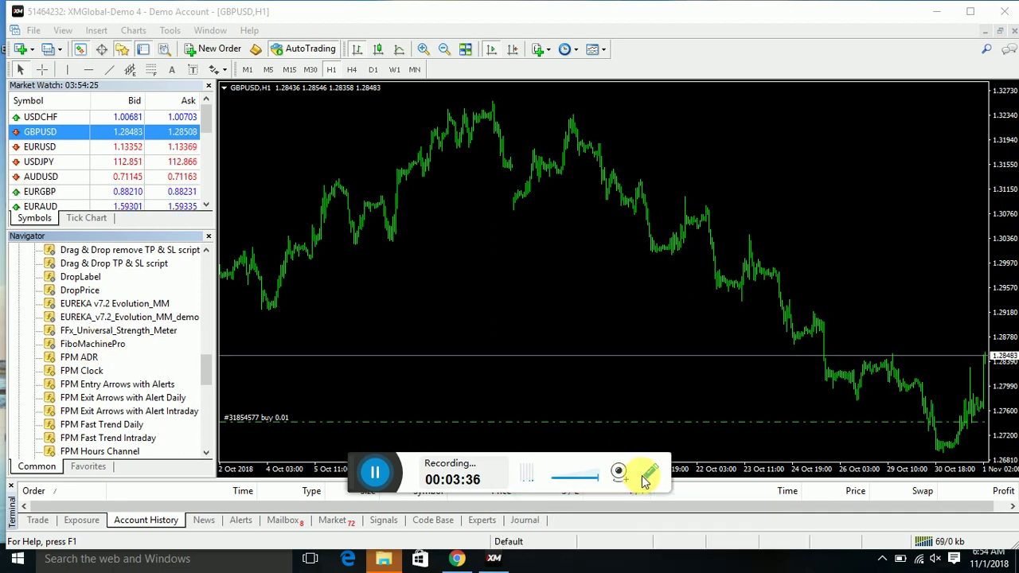
pyautogui.click(109, 345)
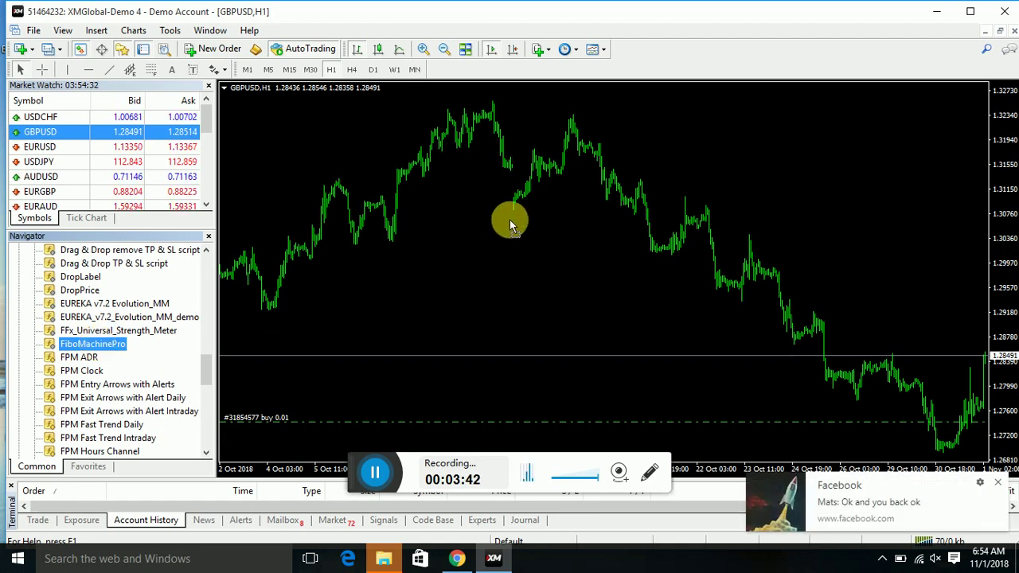
# Step: Attach FiboMachinePro to GBPUSD H1, allowing DLL imports and Signals settings modification
pyautogui.press('Return')
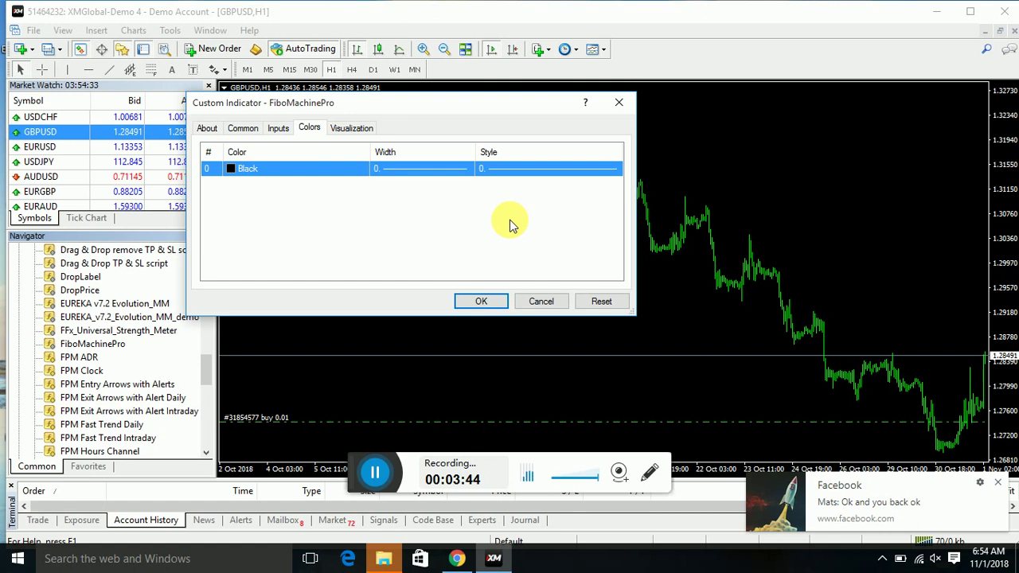
pyautogui.click(240, 128)
pyautogui.click(259, 174)
pyautogui.click(262, 210)
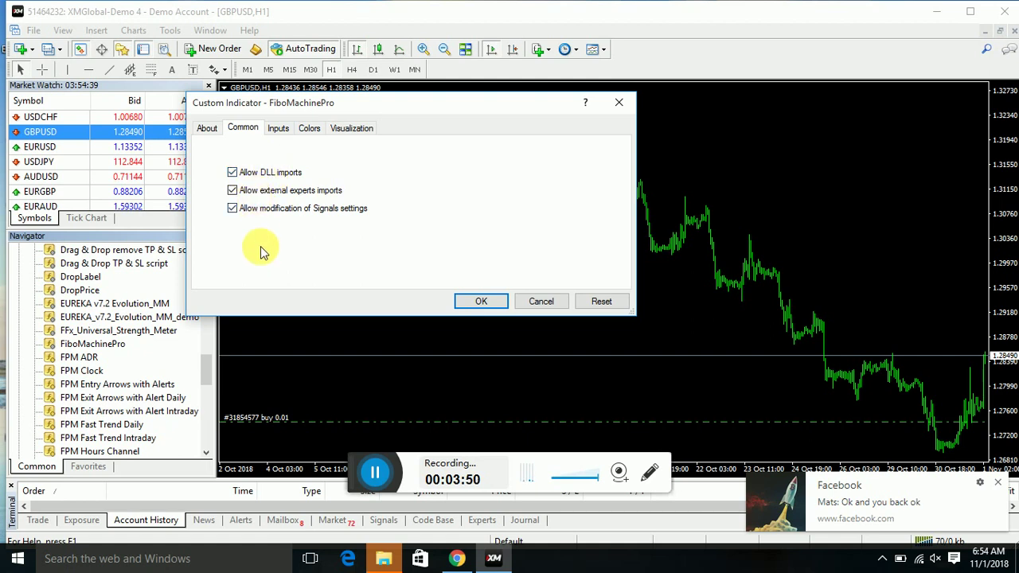
pyautogui.click(209, 129)
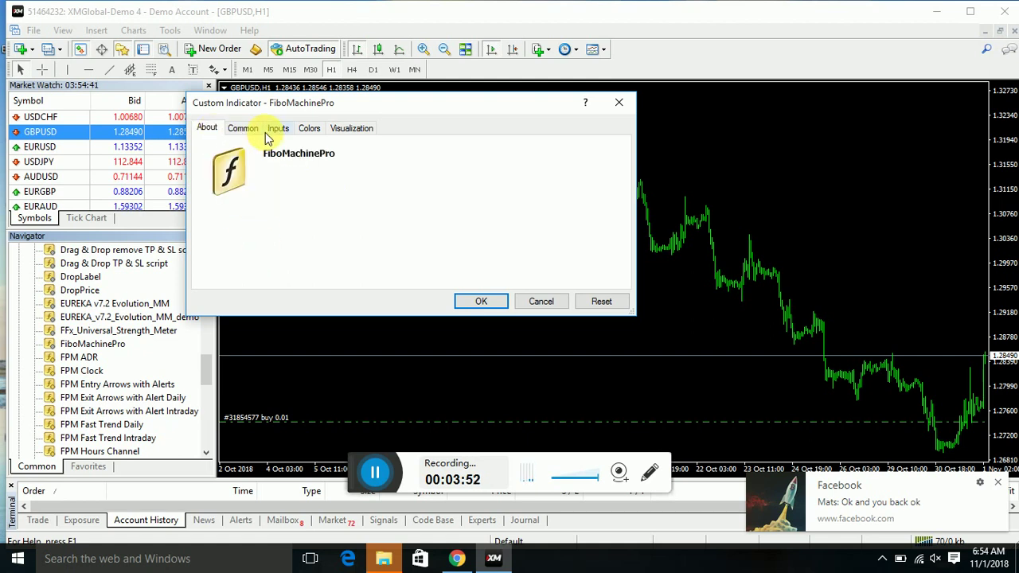
pyautogui.click(280, 129)
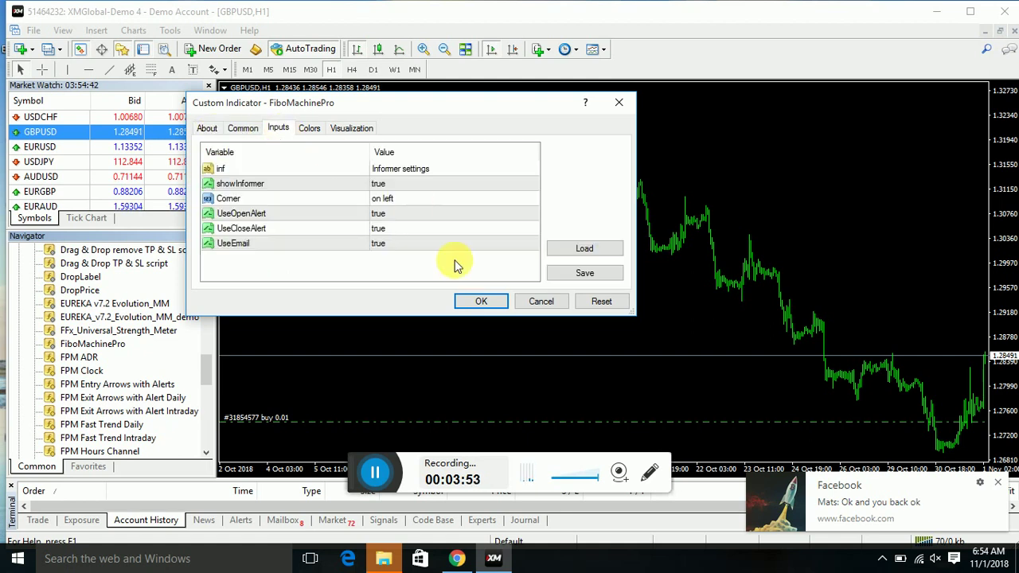
pyautogui.click(482, 304)
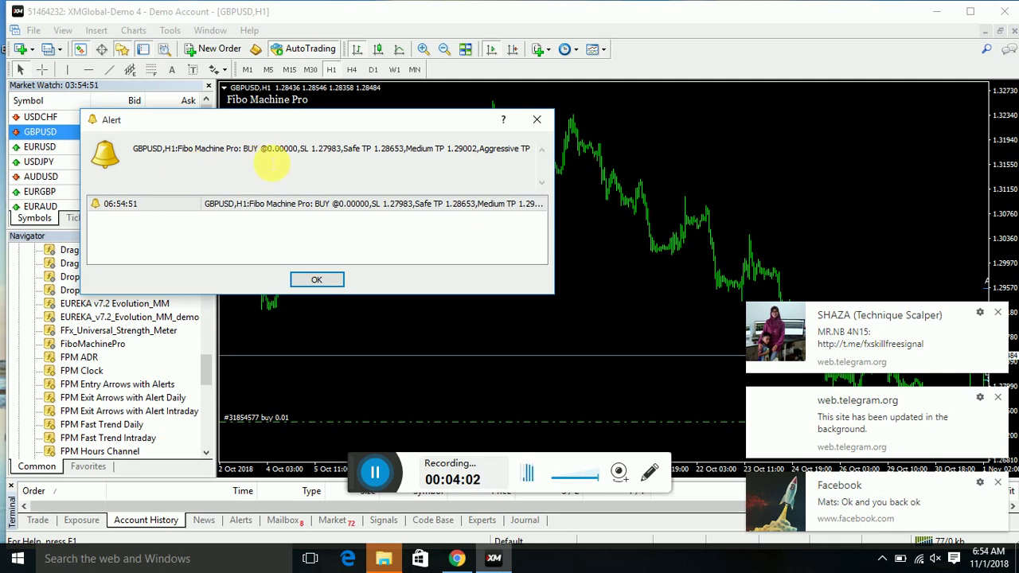
# Step: Dismiss the buy signal alert and the Telegram and other notifications covering the chart
pyautogui.click(321, 279)
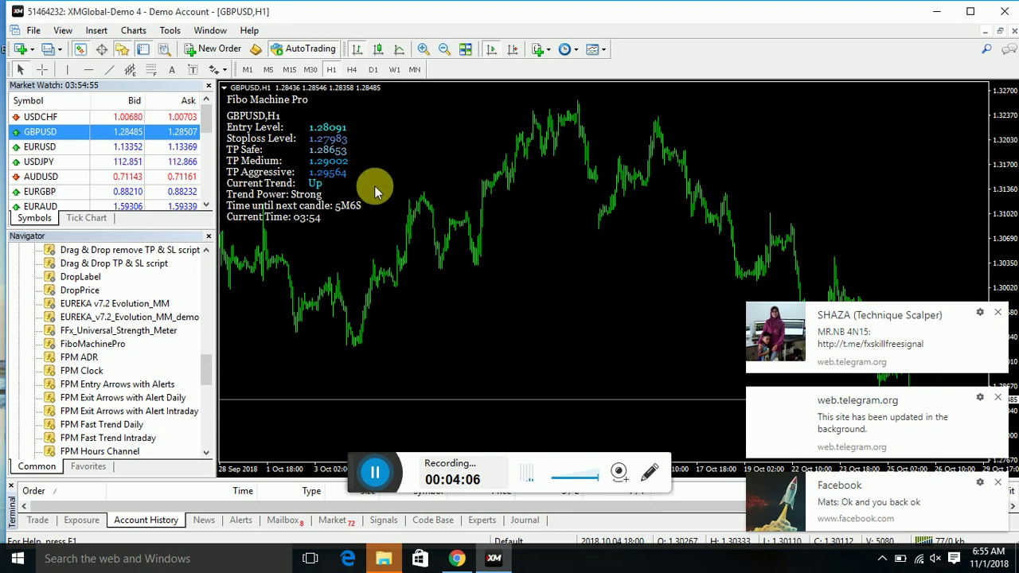
pyautogui.scroll(-3, 374, 186)
pyautogui.click(997, 312)
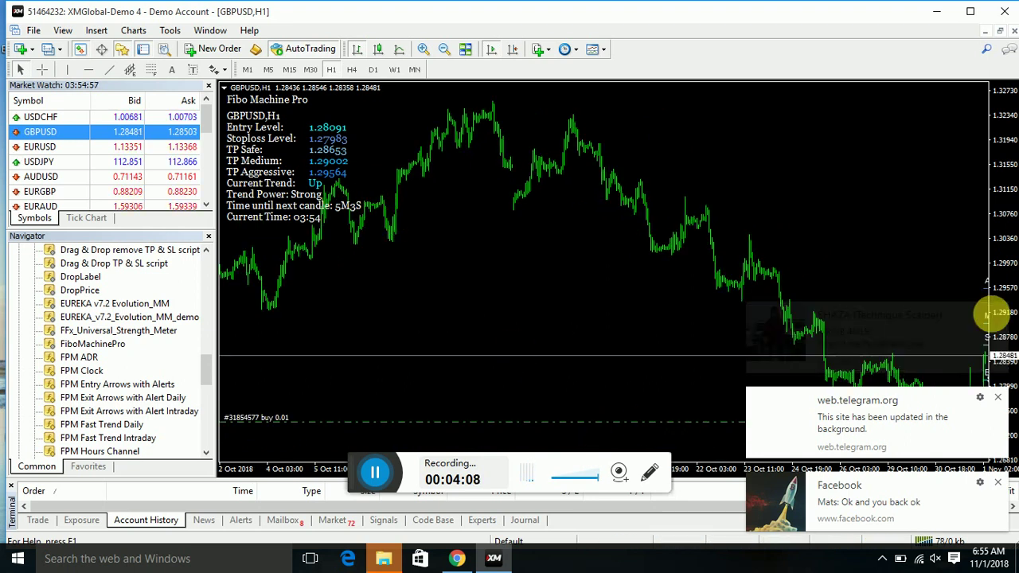
pyautogui.click(998, 470)
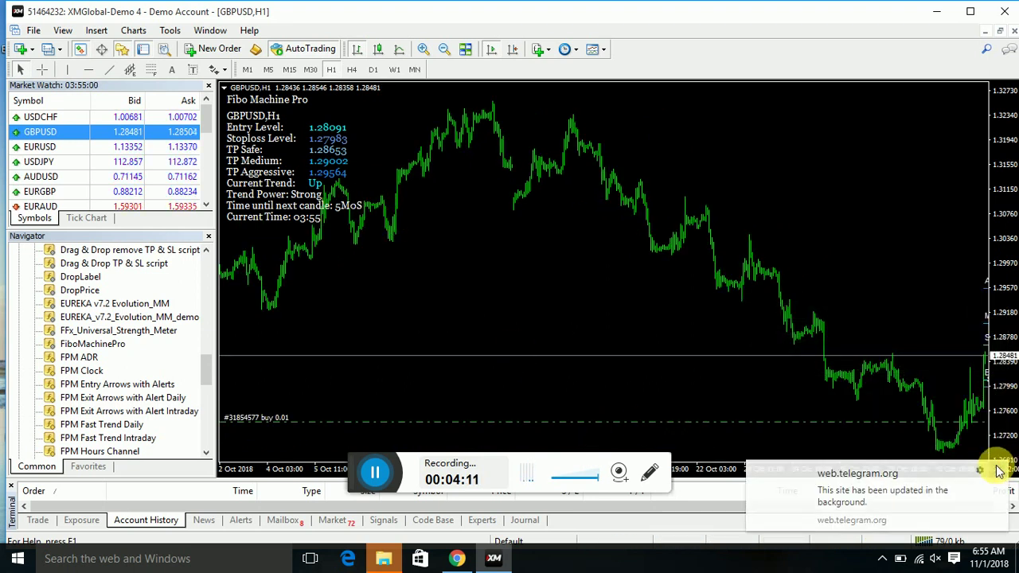
# Step: Zoom in on GBPUSD, enable Chart Shift, and drag back to reveal the level labels
pyautogui.click(424, 49)
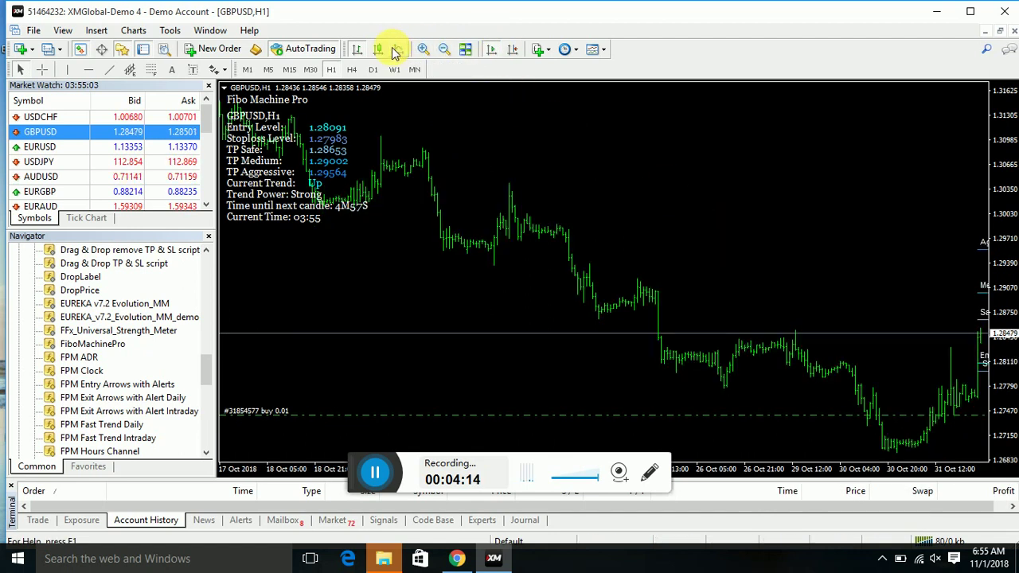
pyautogui.click(514, 48)
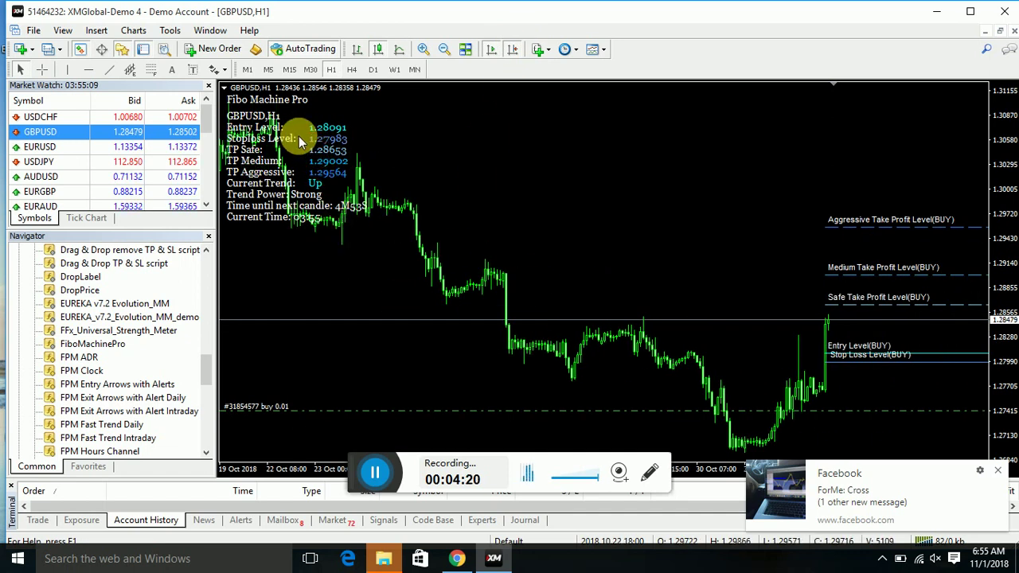
pyautogui.moveTo(298, 136); pyautogui.dragTo(372, 150)
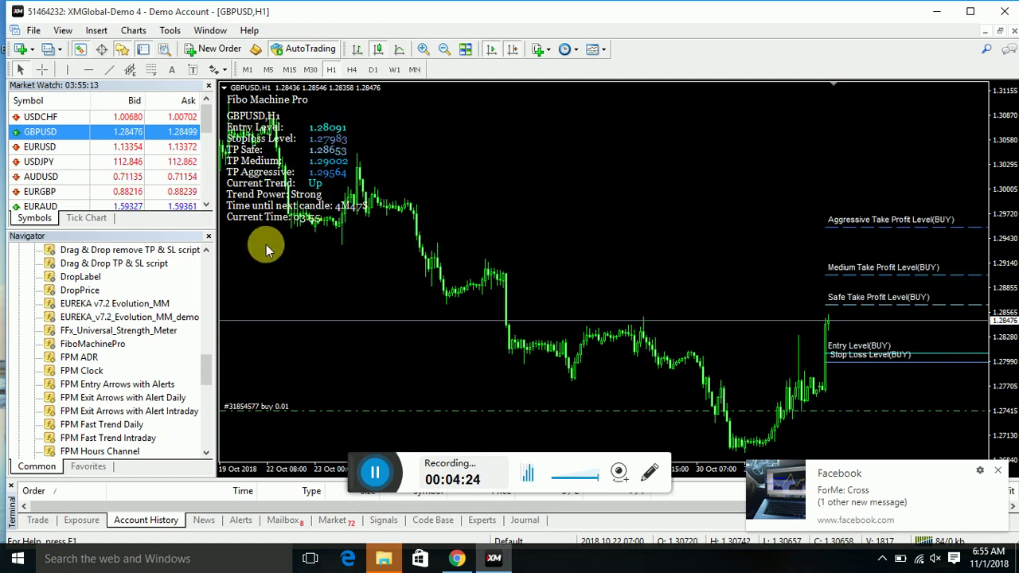
pyautogui.moveTo(265, 244); pyautogui.dragTo(342, 237)
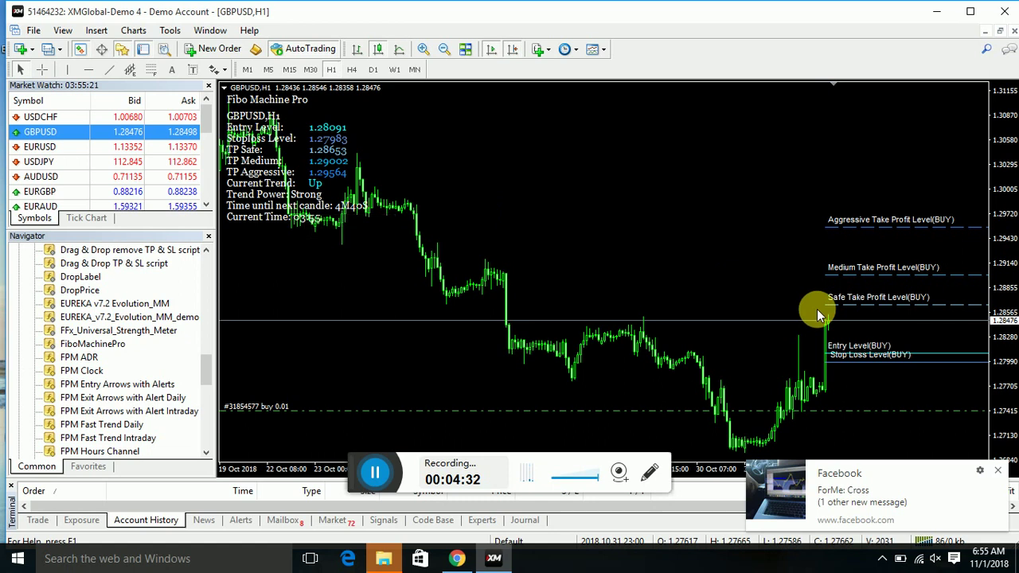
# Step: Clear the remaining notifications over the chart and select EURUSD in Market Watch
pyautogui.click(650, 472)
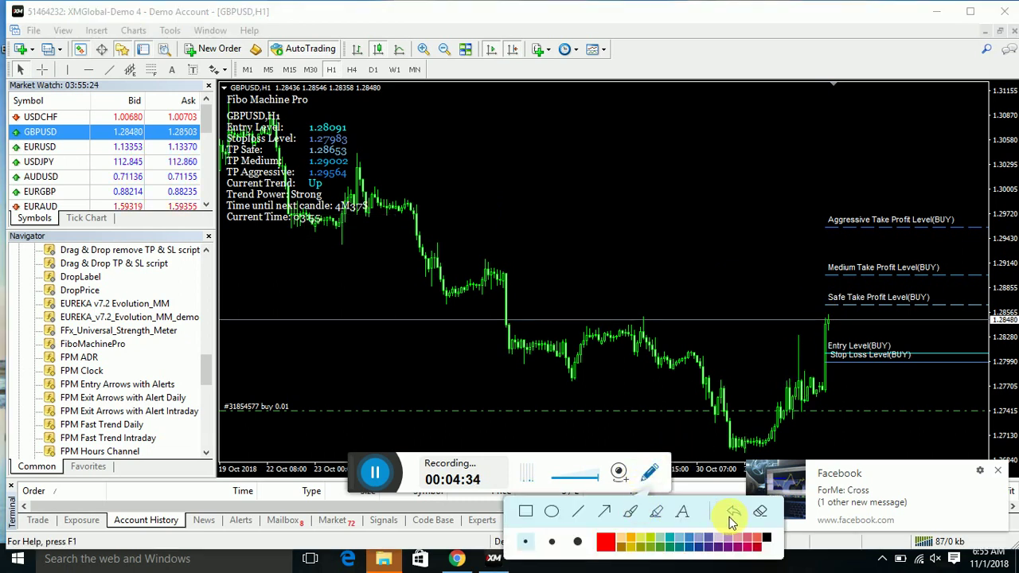
pyautogui.click(552, 512)
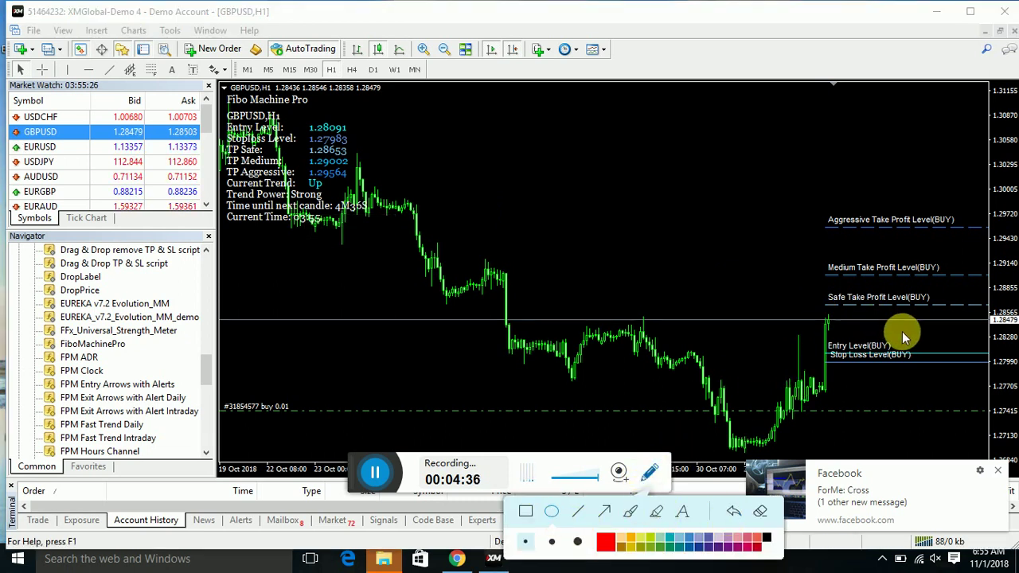
pyautogui.moveTo(895, 333); pyautogui.dragTo(796, 392)
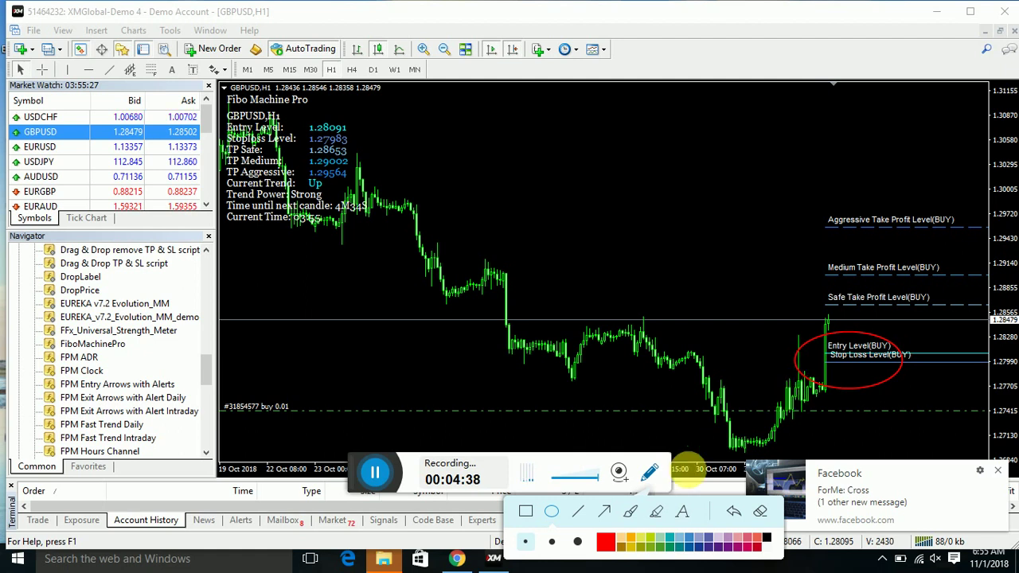
pyautogui.click(553, 511)
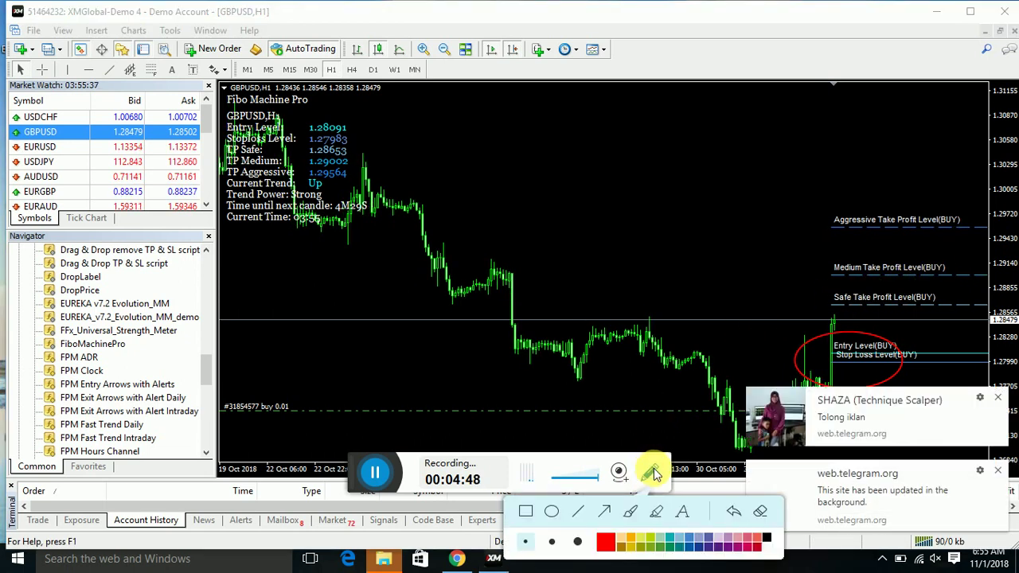
pyautogui.click(733, 510)
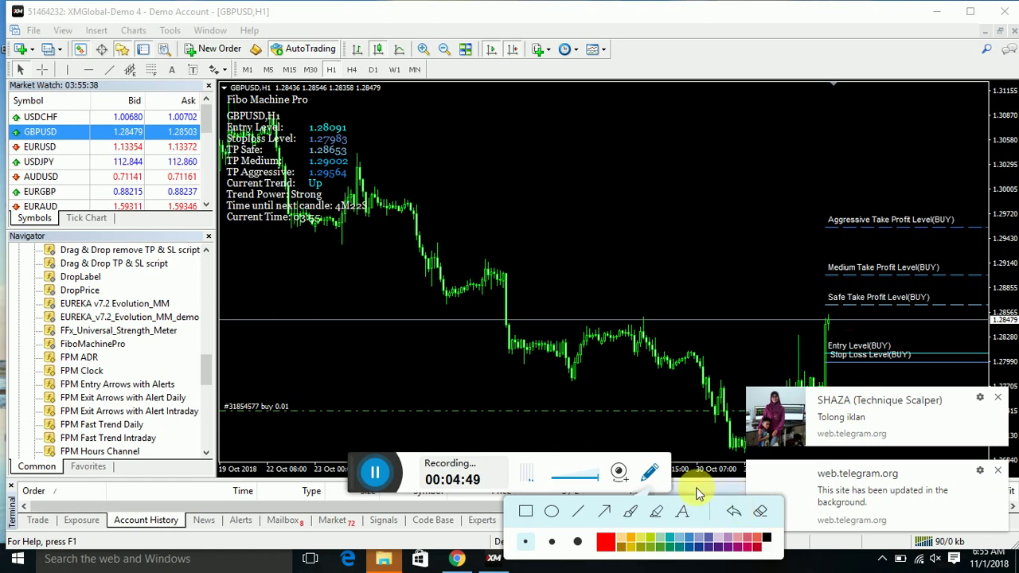
pyautogui.click(649, 470)
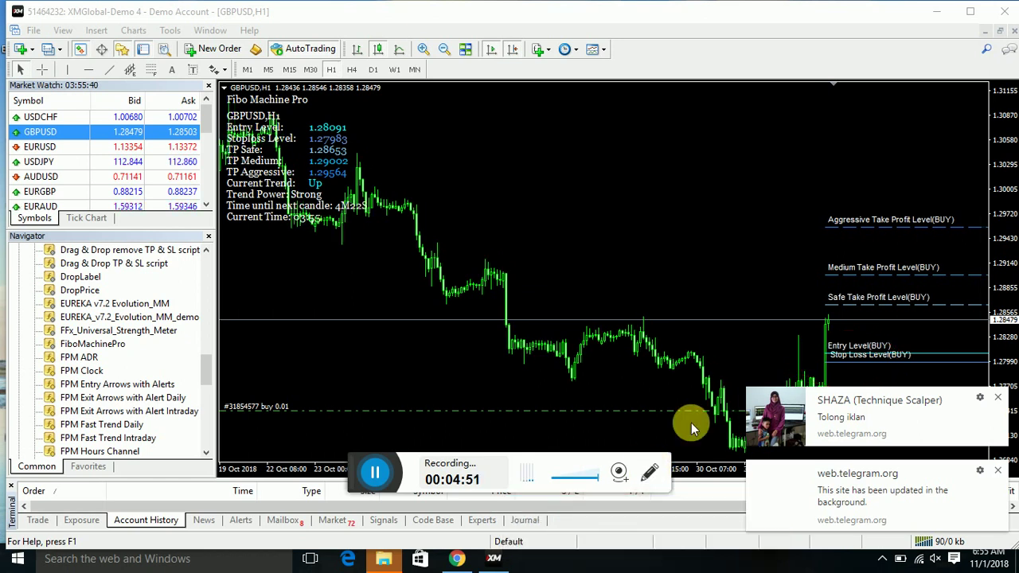
pyautogui.click(997, 399)
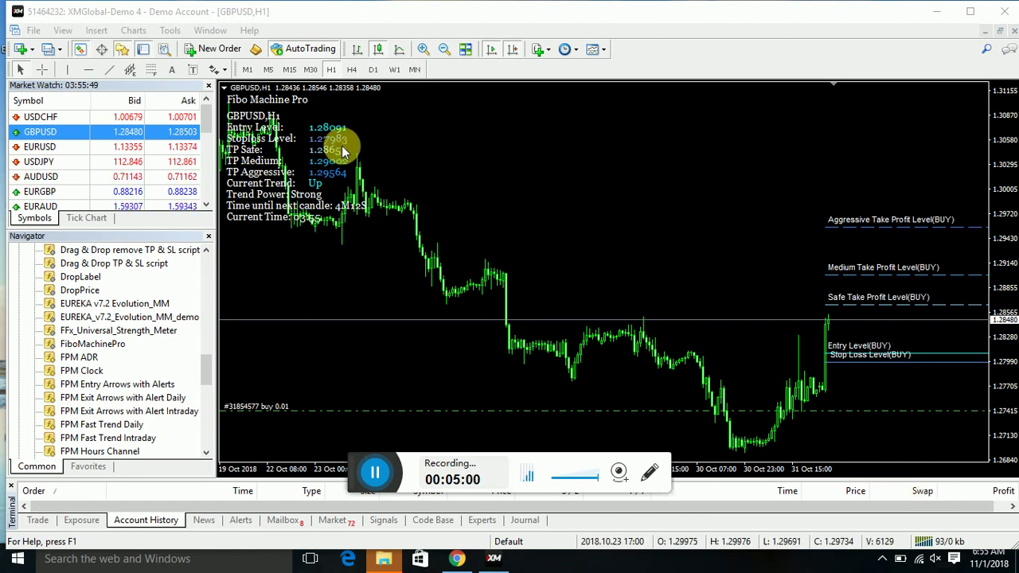
pyautogui.click(71, 143)
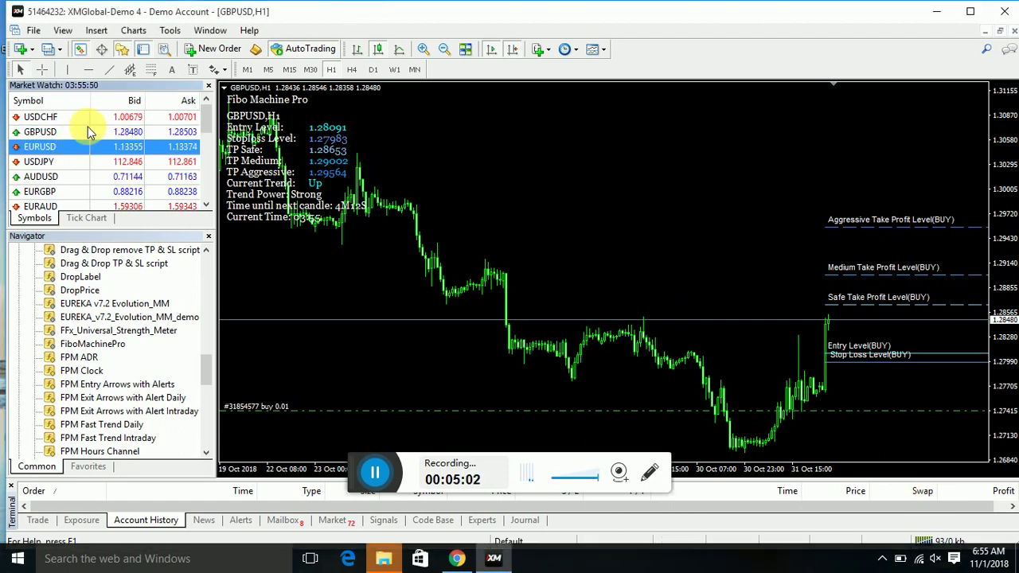
# Step: Switch the chart to EURUSD, dismiss its buy alert, and zoom out two levels
pyautogui.moveTo(87, 143); pyautogui.dragTo(484, 135)
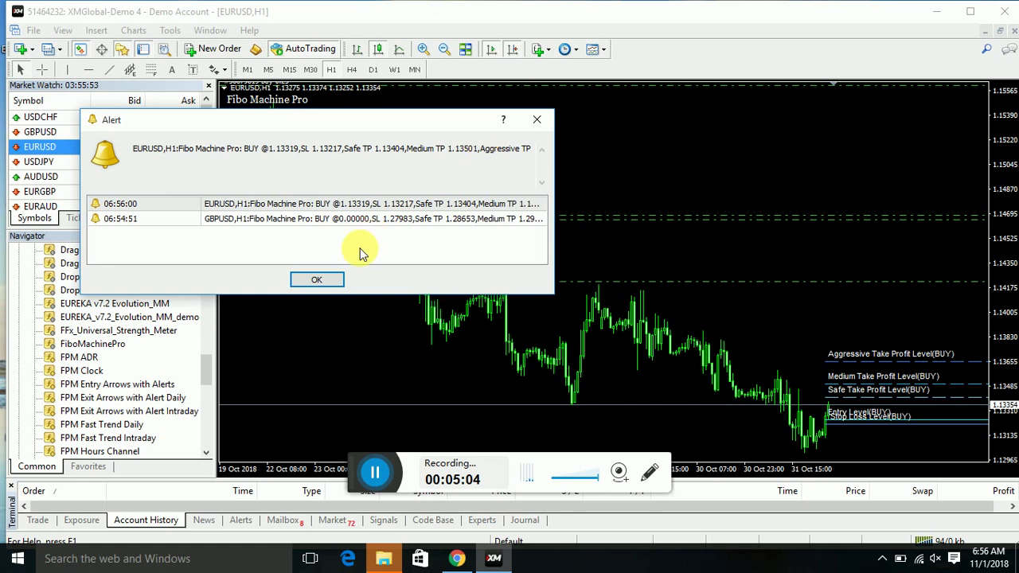
pyautogui.click(315, 278)
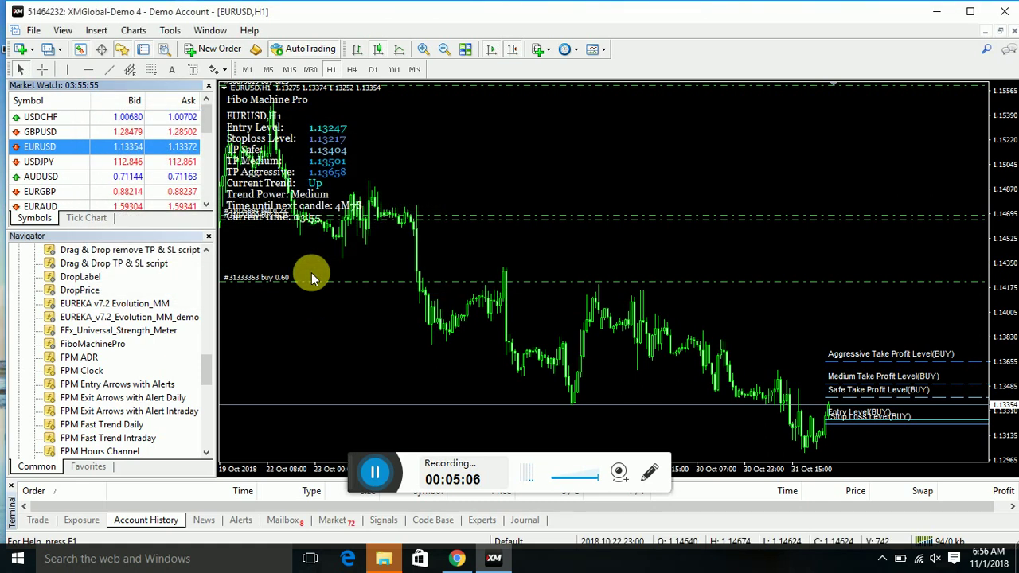
pyautogui.moveTo(398, 159); pyautogui.dragTo(468, 170)
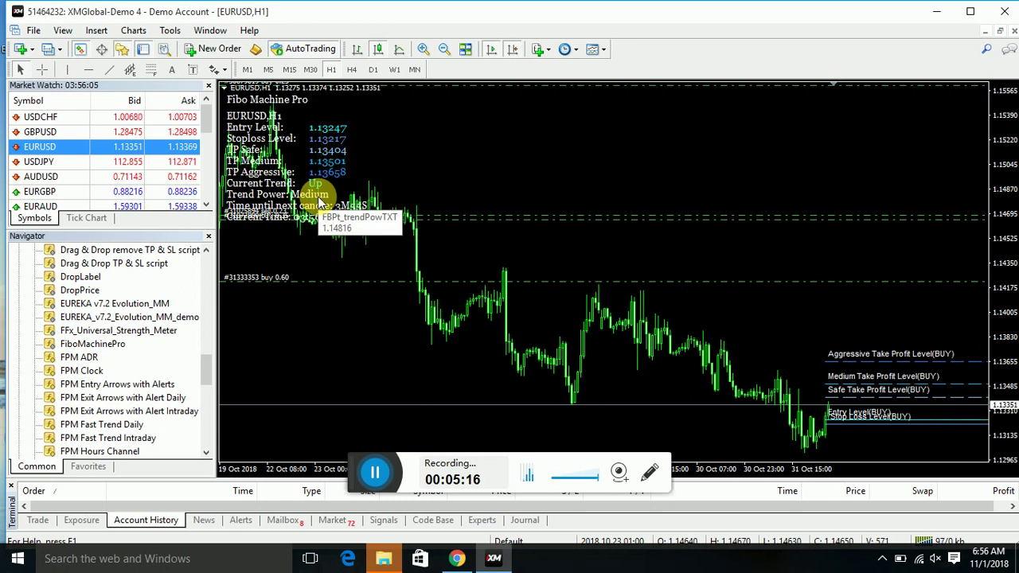
pyautogui.click(446, 51)
pyautogui.click(444, 50)
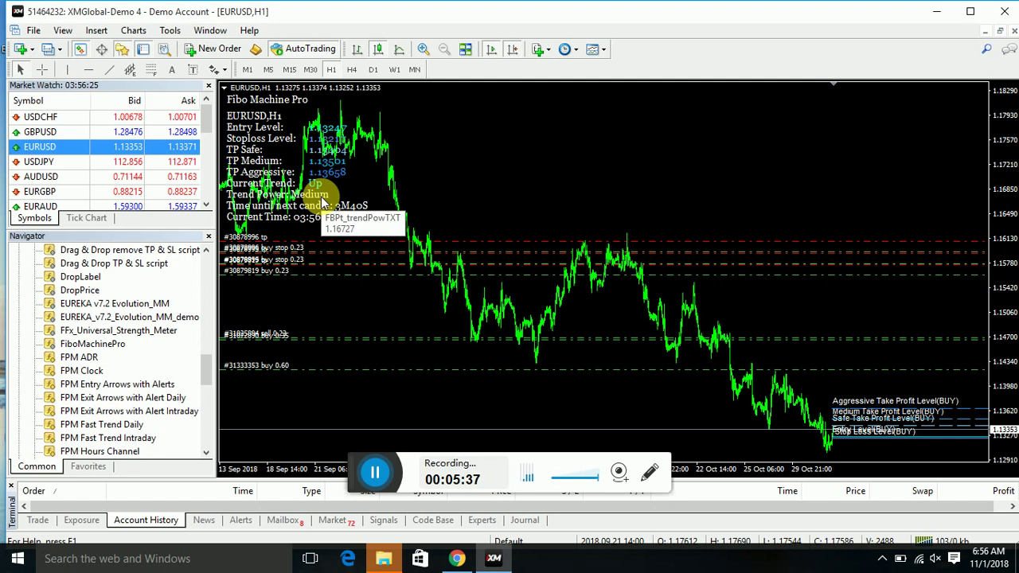
# Step: Switch the chart to AUDUSD, dismiss its buy alert, then switch to EURGBP
pyautogui.moveTo(103, 182); pyautogui.dragTo(404, 161)
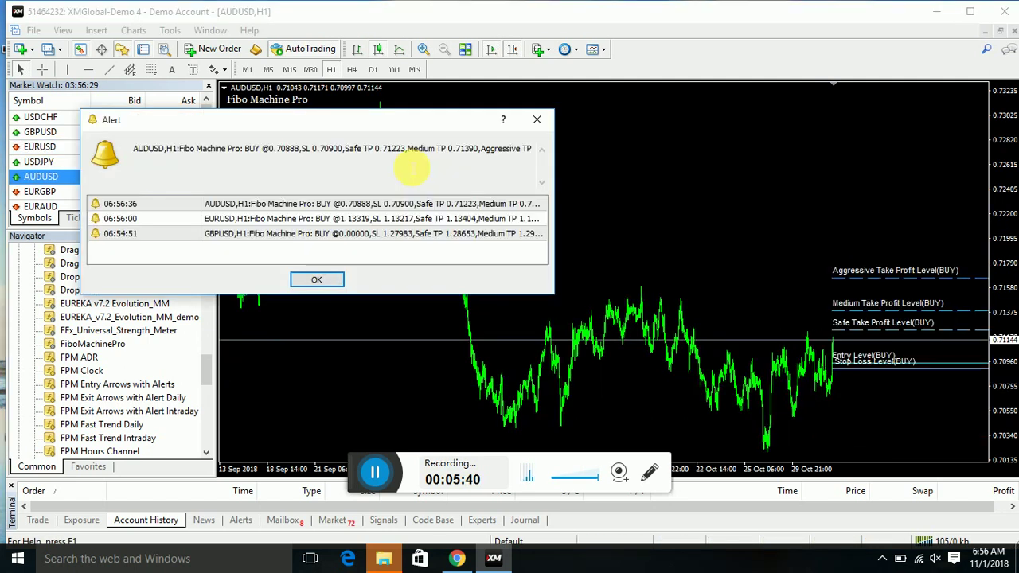
pyautogui.click(325, 278)
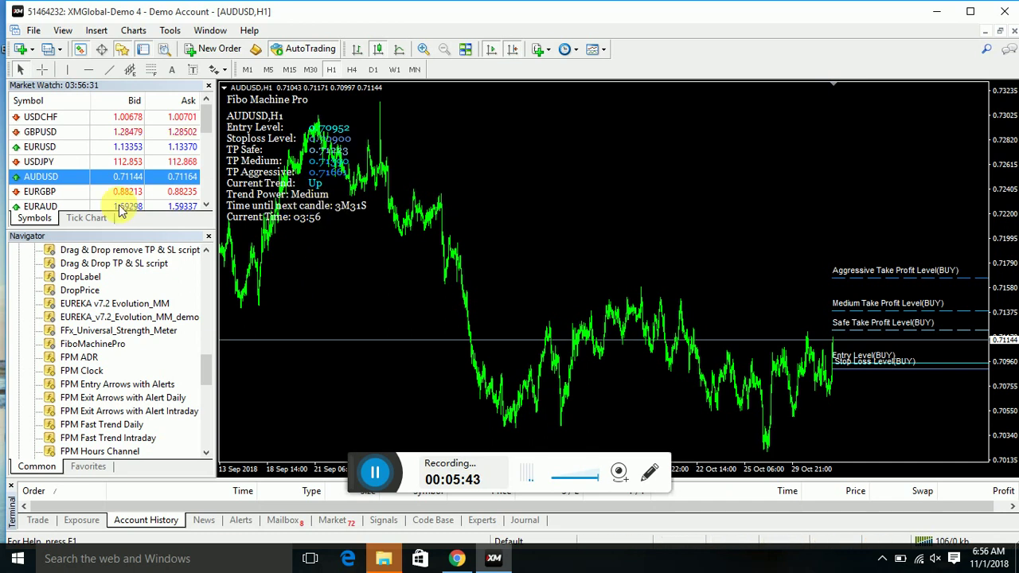
pyautogui.moveTo(116, 192); pyautogui.dragTo(506, 145)
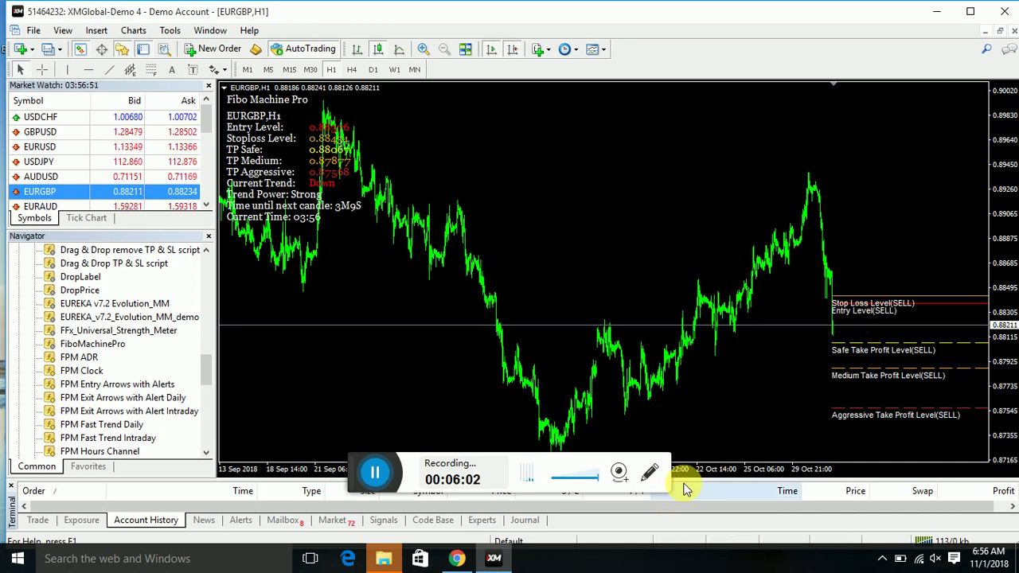
pyautogui.click(657, 471)
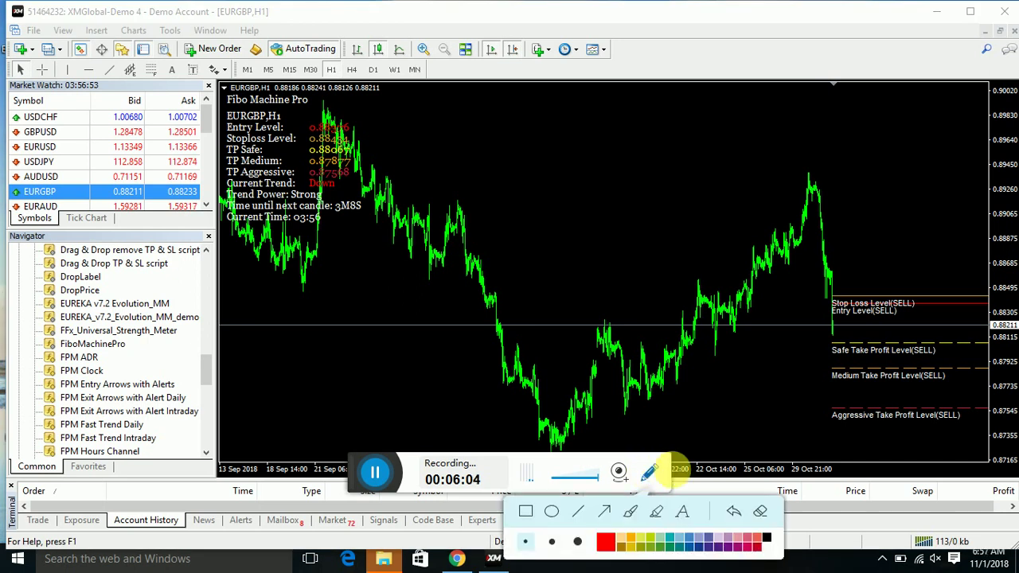
pyautogui.click(553, 511)
pyautogui.moveTo(907, 282)
pyautogui.mouseDown()
pyautogui.moveTo(892, 304)
pyautogui.moveTo(815, 330)
pyautogui.mouseUp()
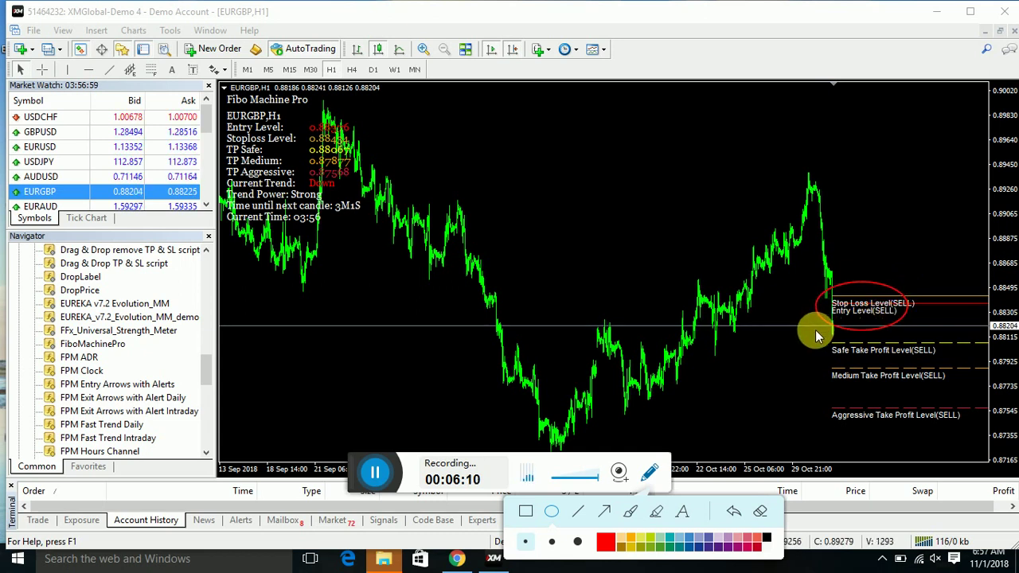